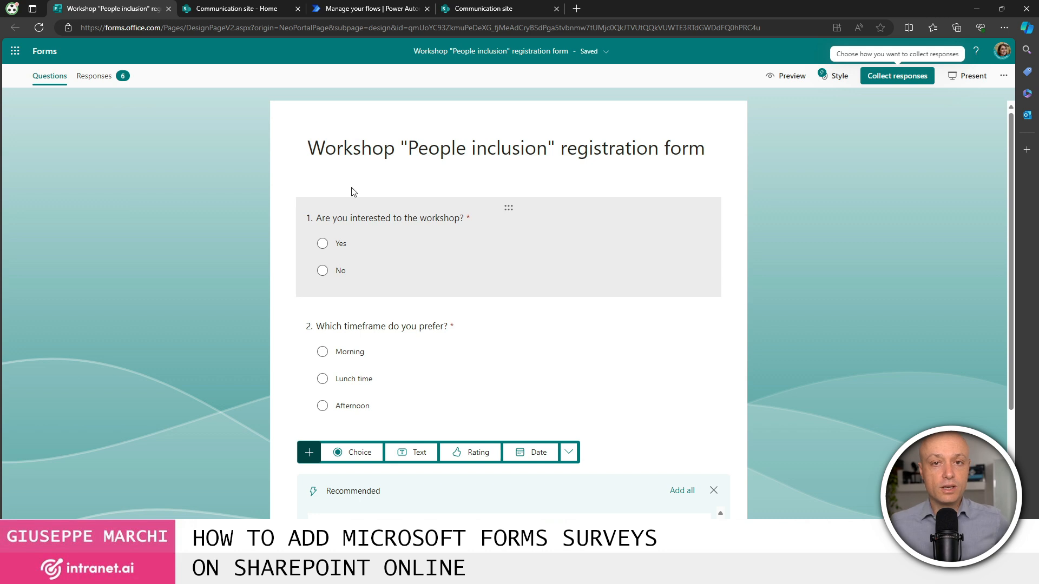
# Switch to the SharePoint Communication site home page and add a Microsoft Forms web part in the first column, set up for an existing form.
pyautogui.click(217, 12)
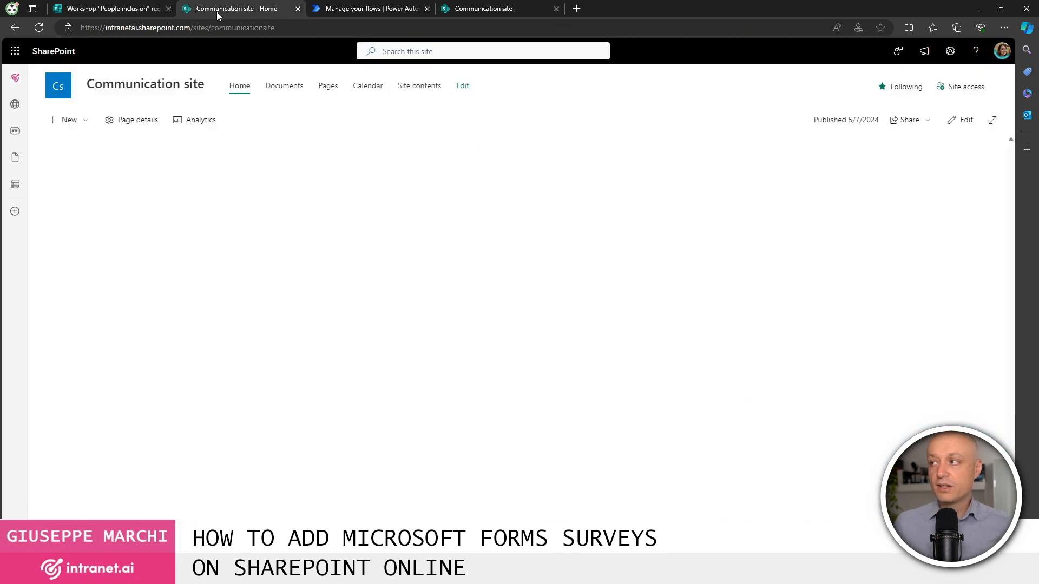
pyautogui.click(956, 123)
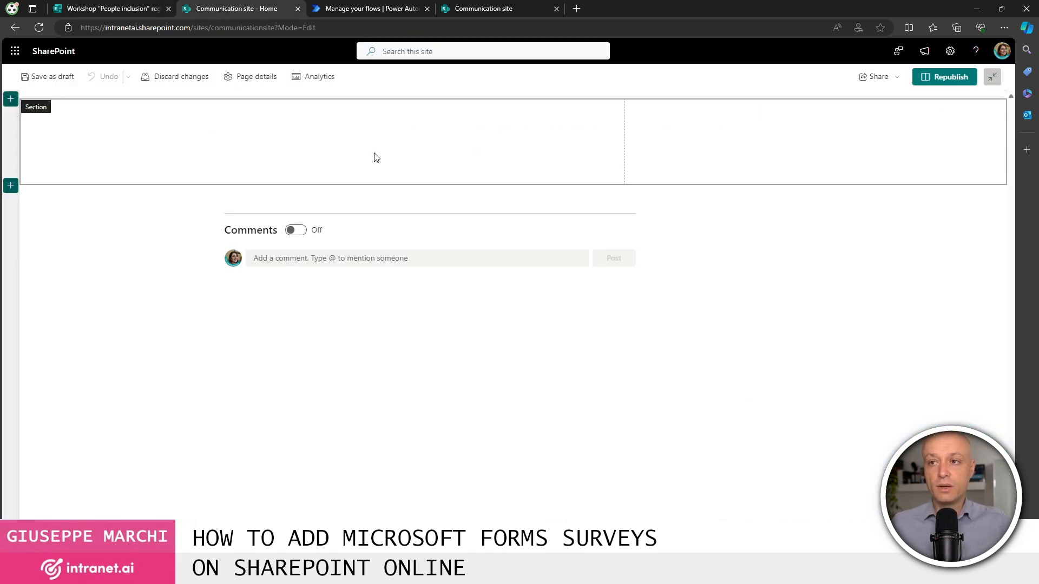
pyautogui.click(400, 107)
pyautogui.write('forms')
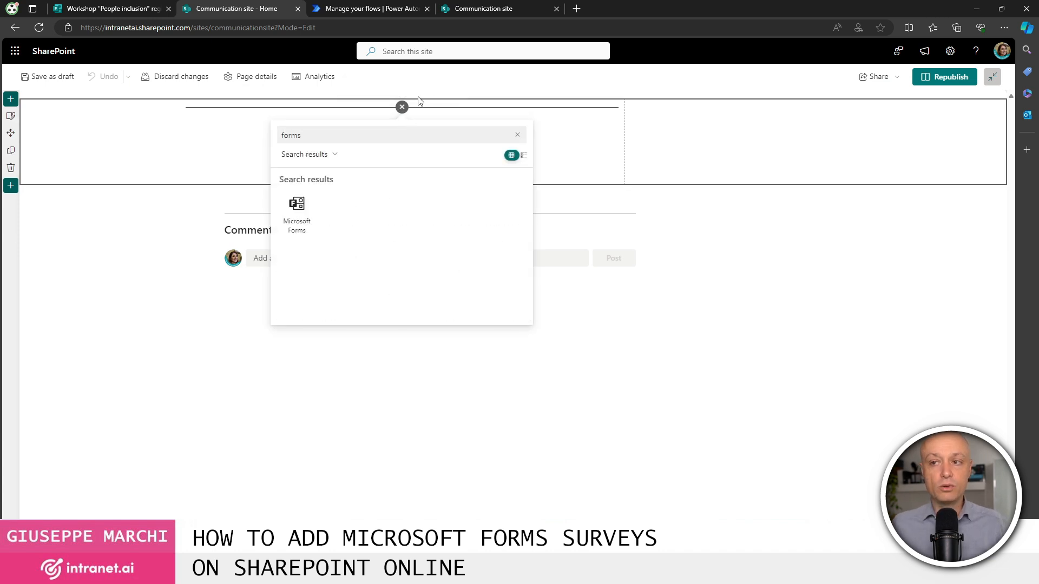
pyautogui.click(294, 227)
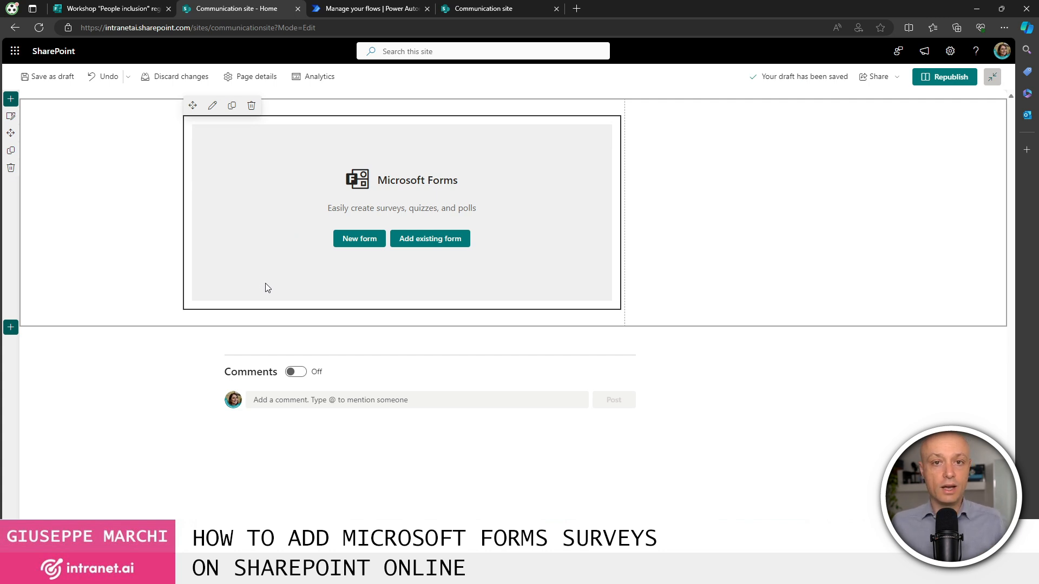
pyautogui.click(431, 240)
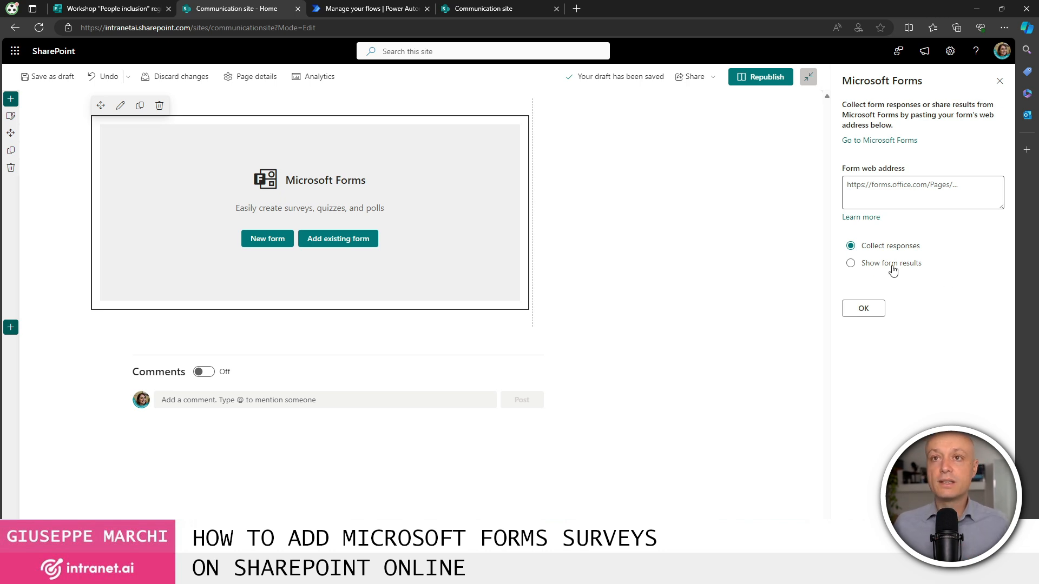
# Switch to Microsoft Forms and copy the response link of the "People inclusion" workshop form, limited to people in intranet.ai.
pyautogui.click(118, 11)
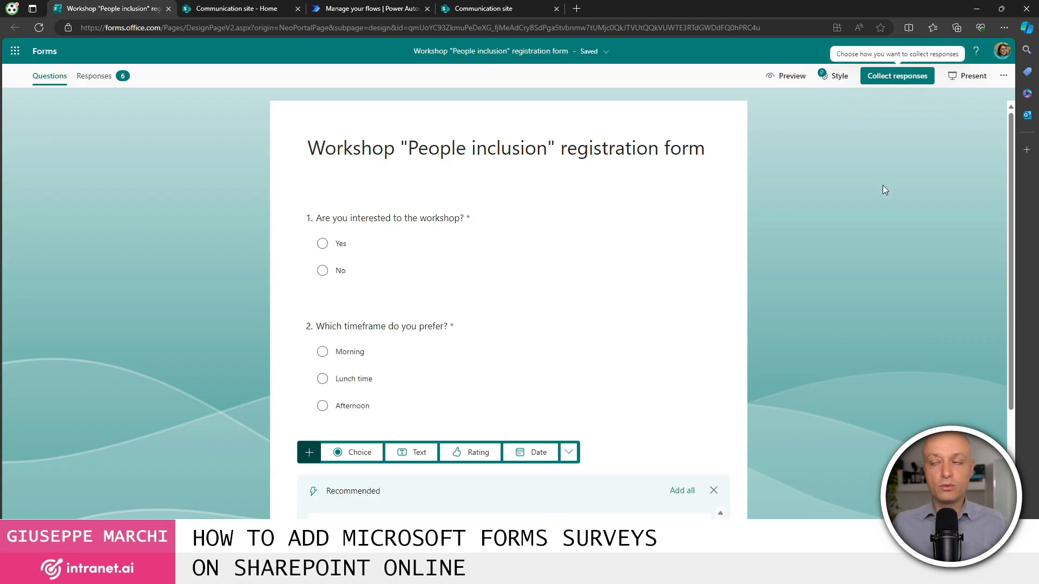
pyautogui.click(898, 77)
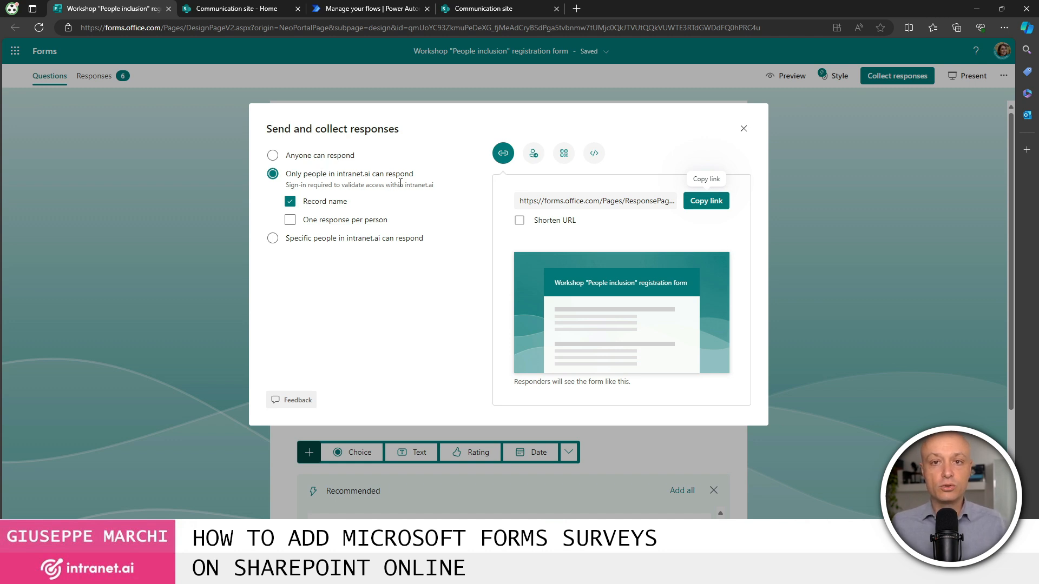
pyautogui.click(327, 223)
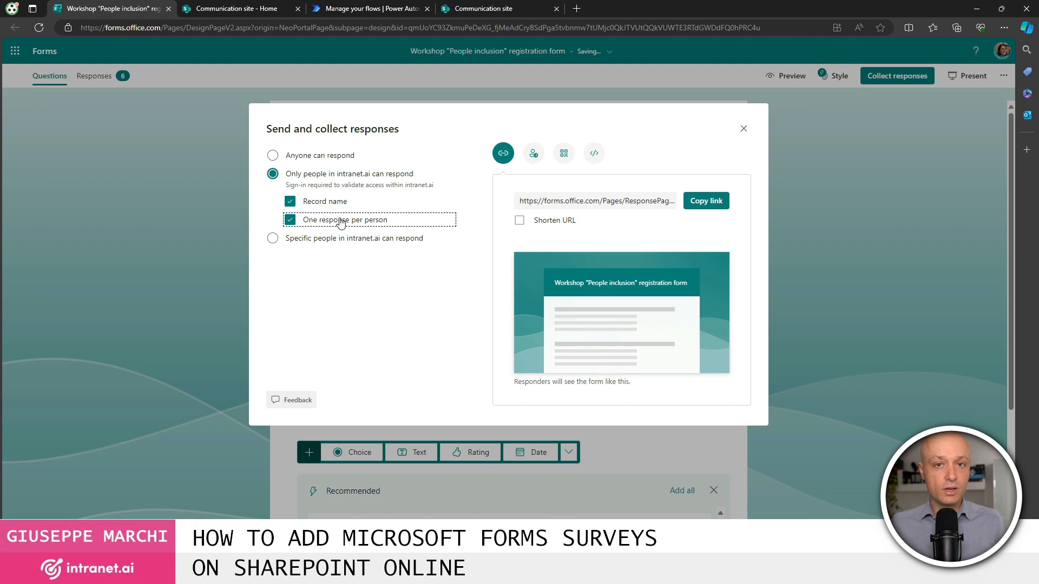
pyautogui.click(374, 222)
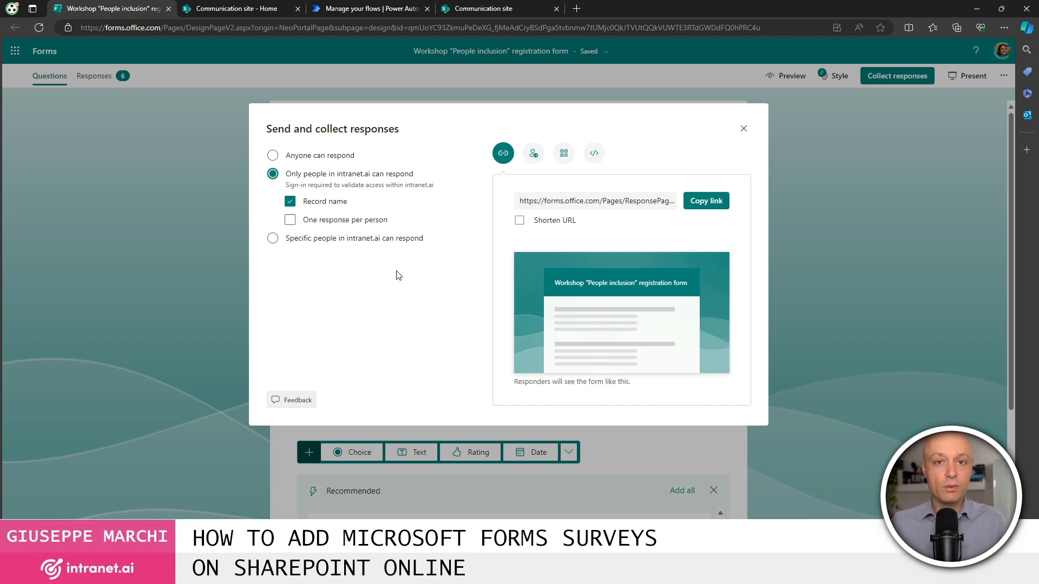
pyautogui.click(702, 206)
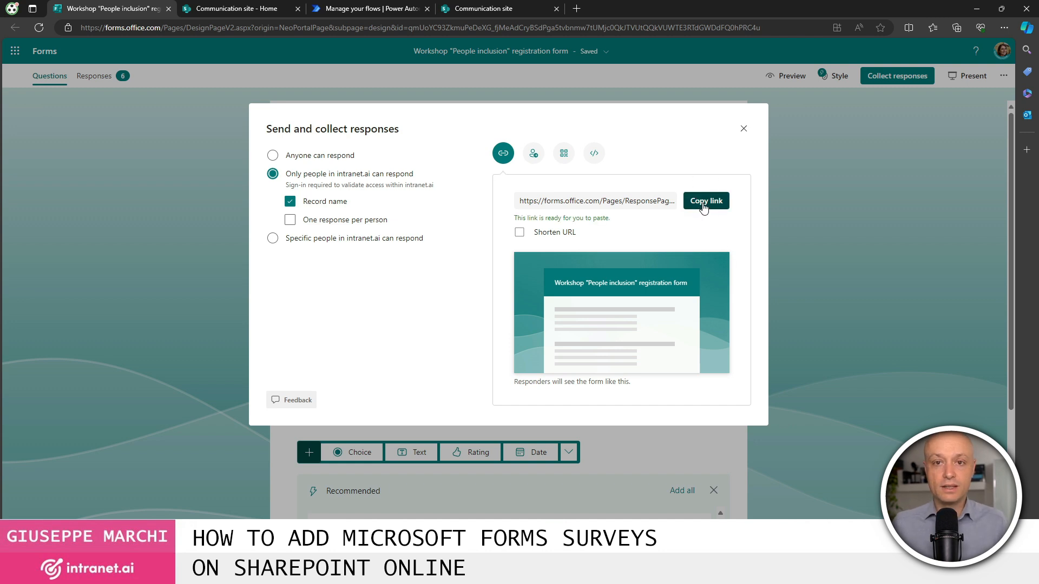
# Back in SharePoint, paste the form link as the web part's form web address for collecting responses and republish the page.
pyautogui.click(255, 11)
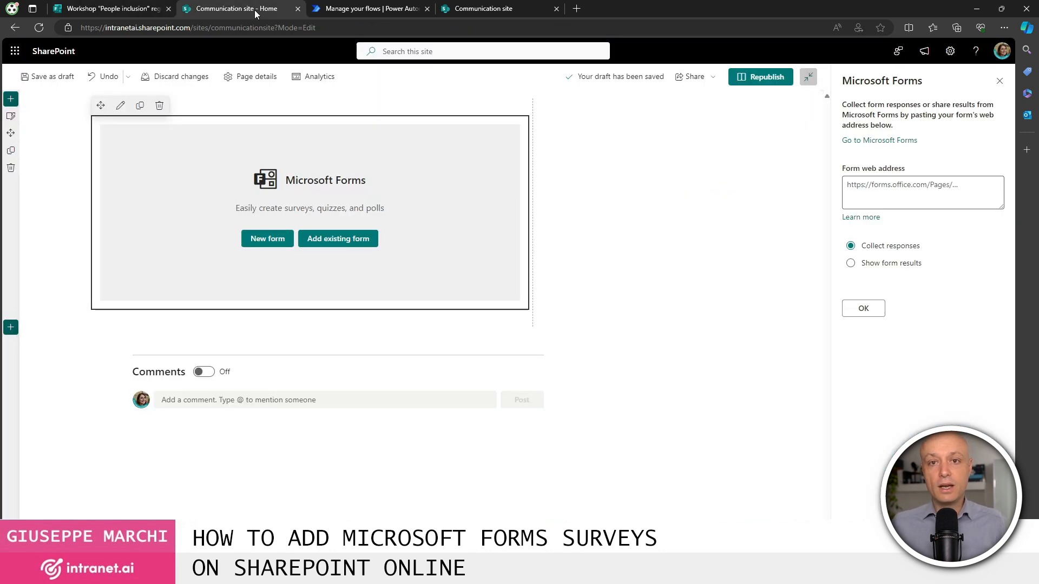
pyautogui.click(924, 184)
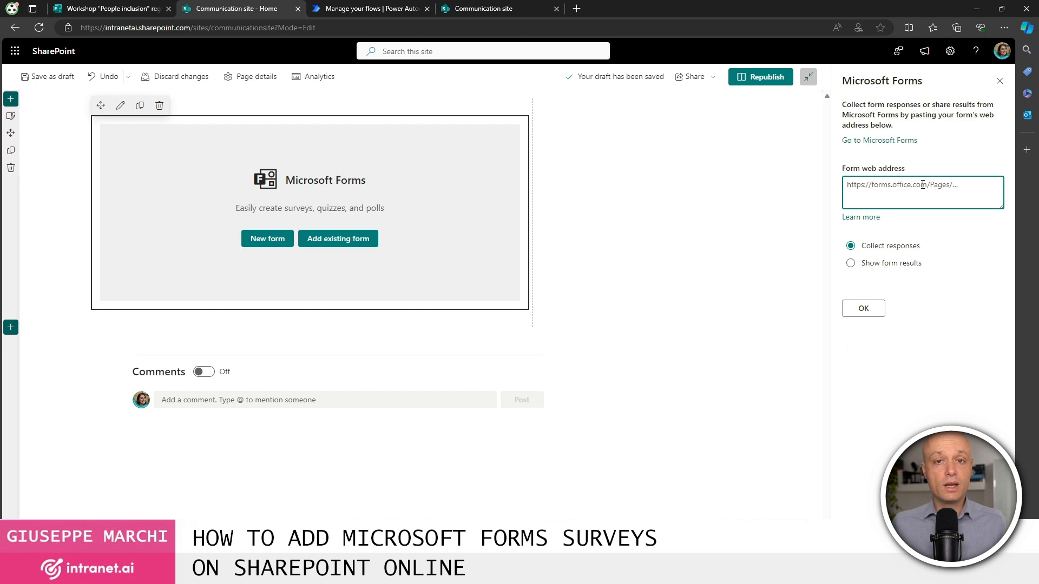
pyautogui.hotkey('ctrl', 'v')
pyautogui.click(863, 308)
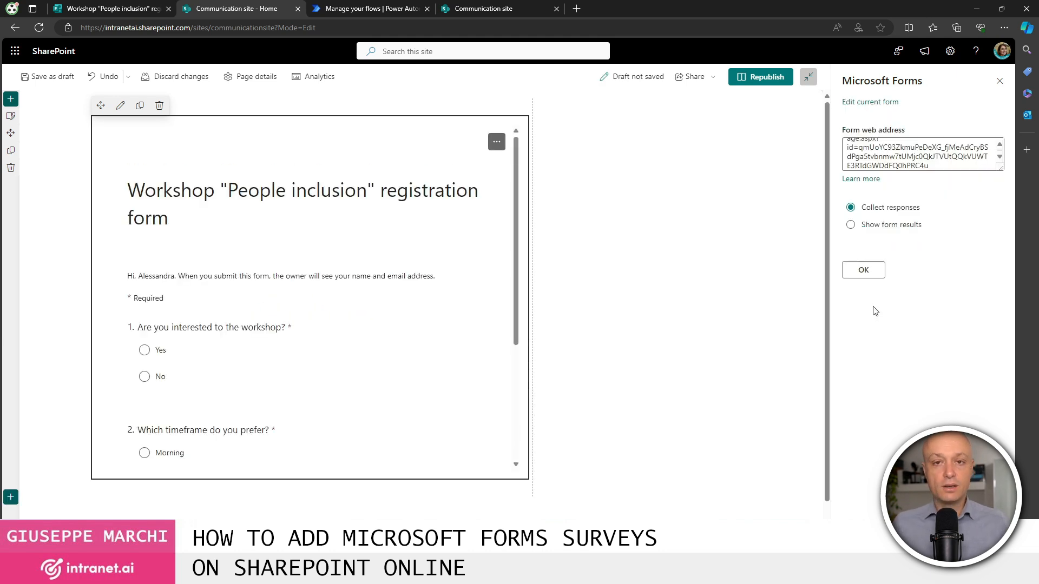
pyautogui.click(775, 76)
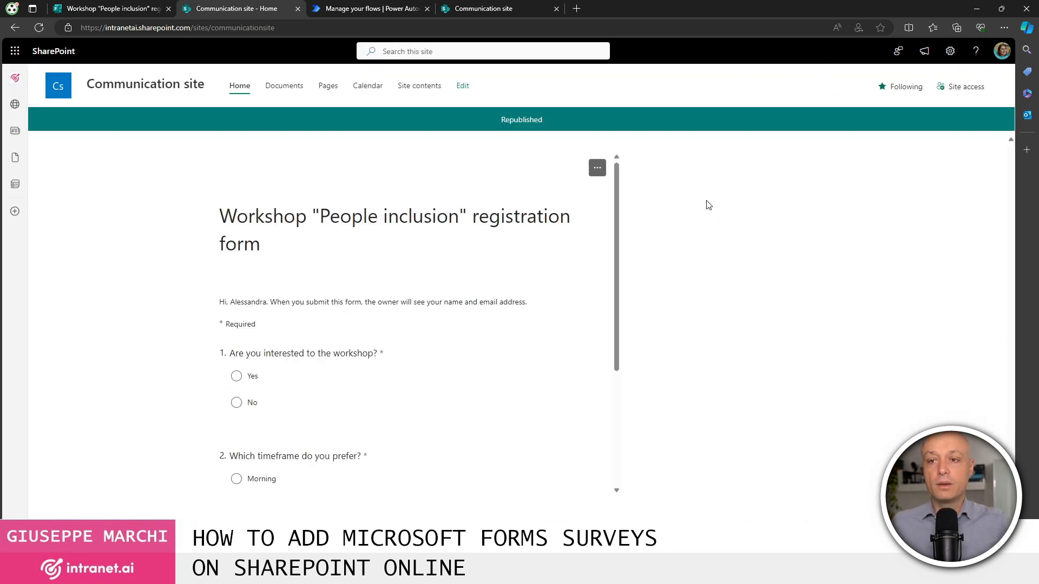
# Submit a response through the embedded form, answering Yes to workshop interest and Lunch time as the preferred timeframe.
pyautogui.scroll(-3, 480, 297)
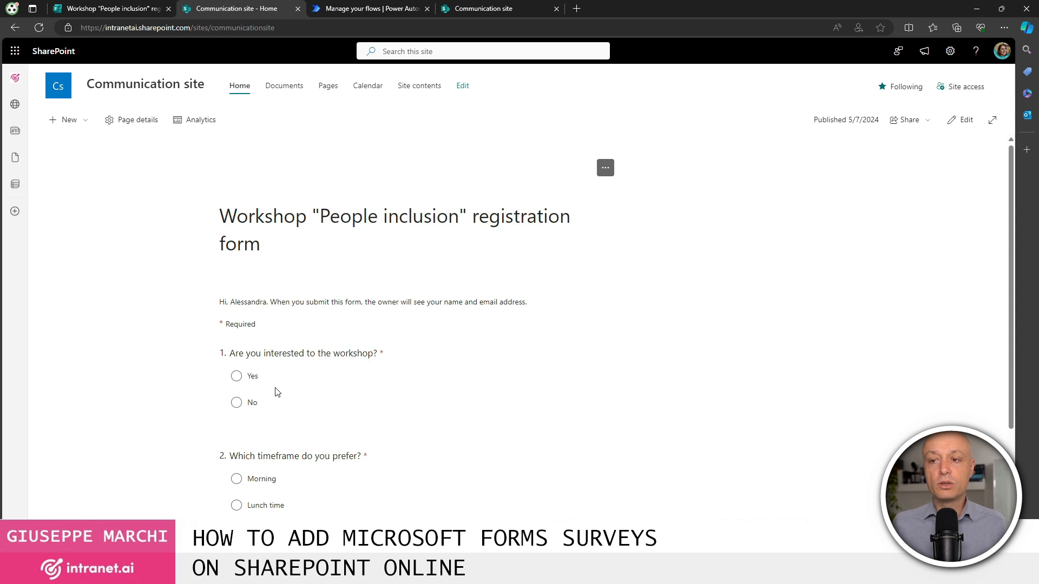
pyautogui.scroll(-2, 279, 383)
pyautogui.click(236, 249)
pyautogui.click(236, 378)
pyautogui.click(242, 455)
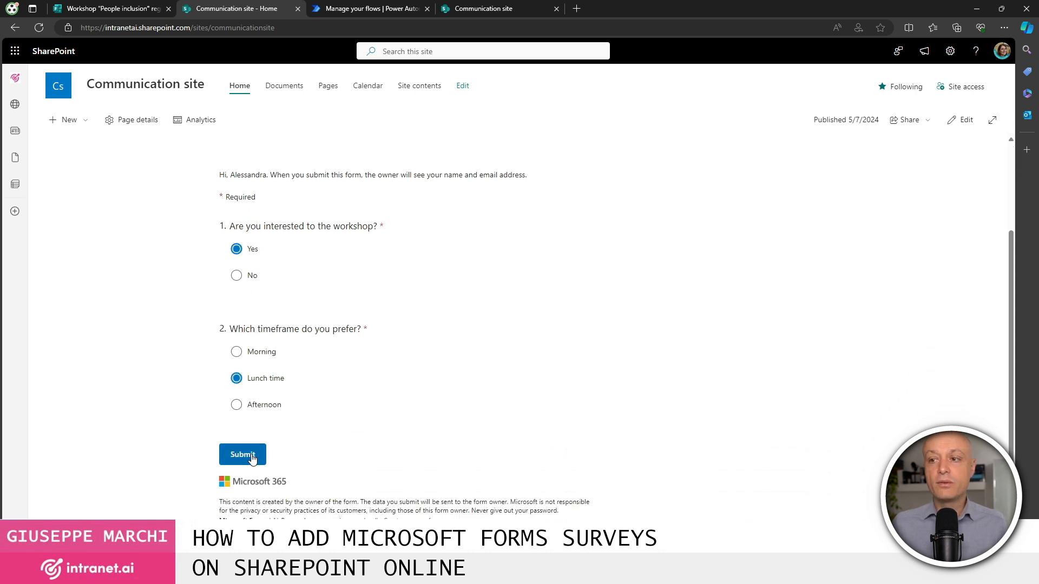
pyautogui.scroll(3, 385, 345)
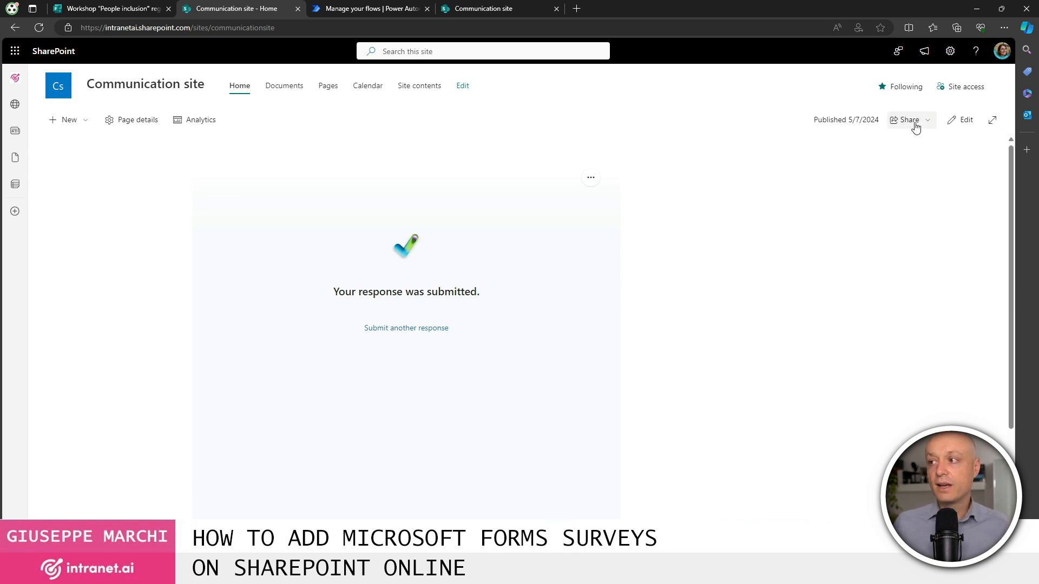
# Edit the page and add a Call to action web part in column two, beside the form.
pyautogui.click(961, 120)
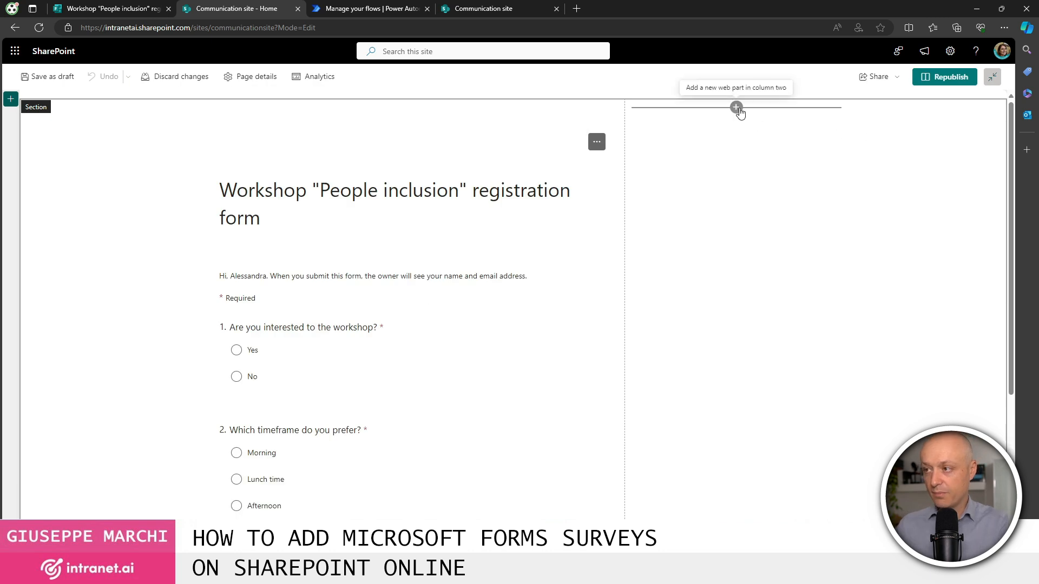
pyautogui.click(736, 107)
pyautogui.write('but')
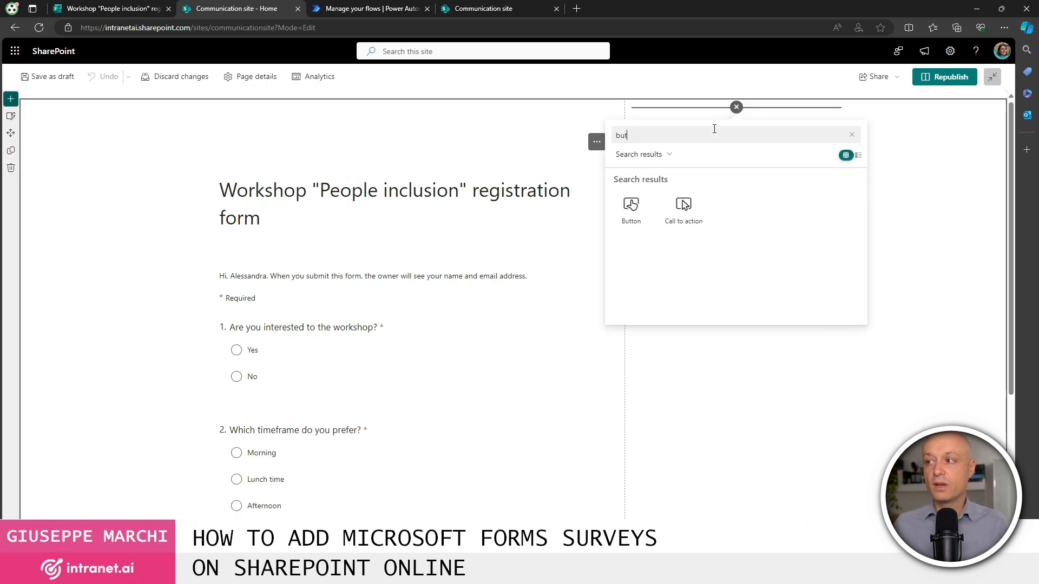
pyautogui.click(693, 234)
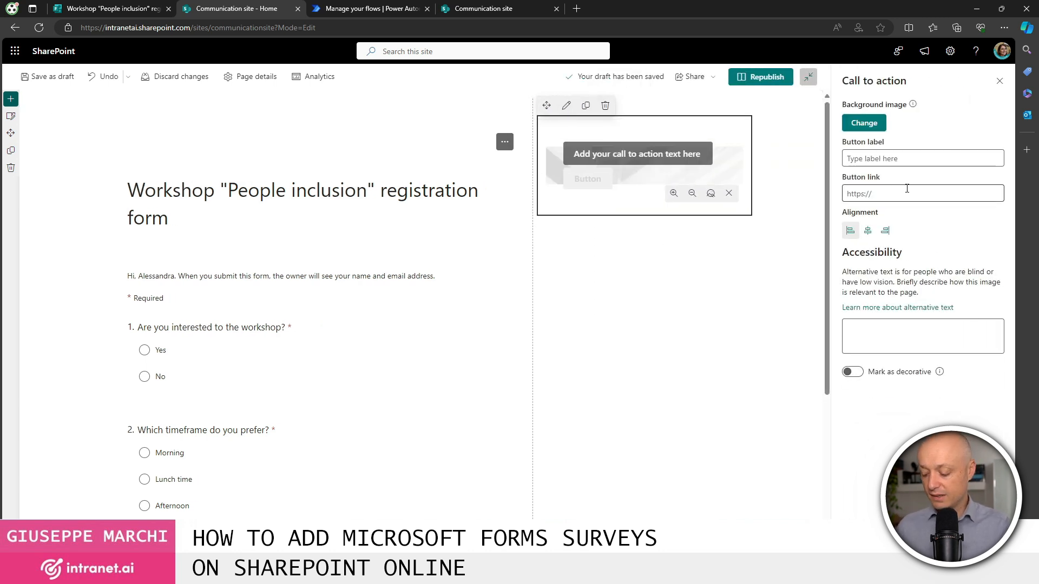
# Paste the form link as the call to action's button link and set the button label to "Fill the form".
pyautogui.click(887, 196)
pyautogui.hotkey('ctrl', 'v')
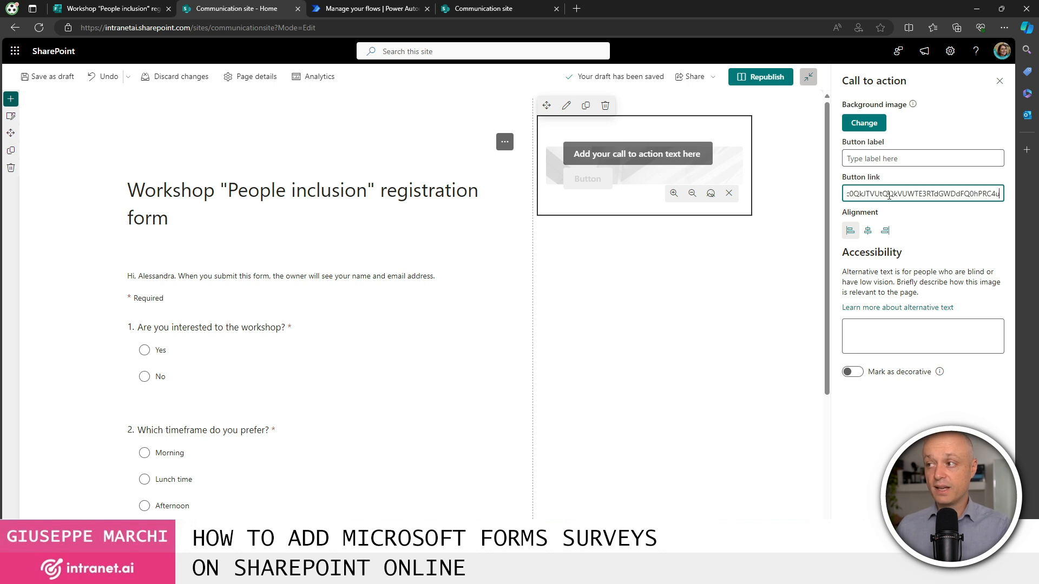
pyautogui.click(920, 158)
pyautogui.write('Fill the form')
# Set the call to action text to "Workshop about "Inlcusion"" and republish the page.
pyautogui.click(731, 356)
pyautogui.write('Workshop about "Inlcusion"')
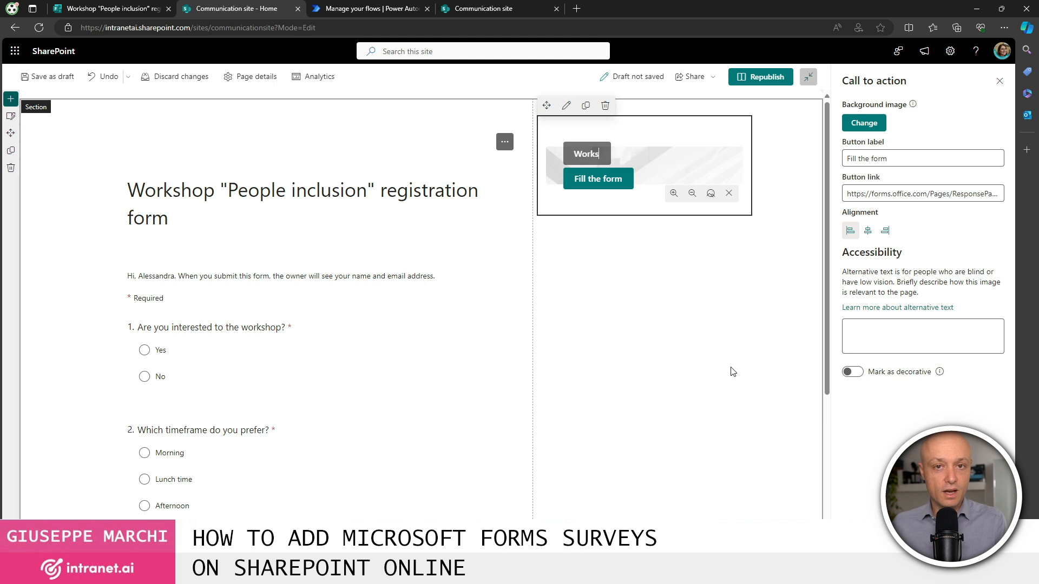
pyautogui.click(731, 340)
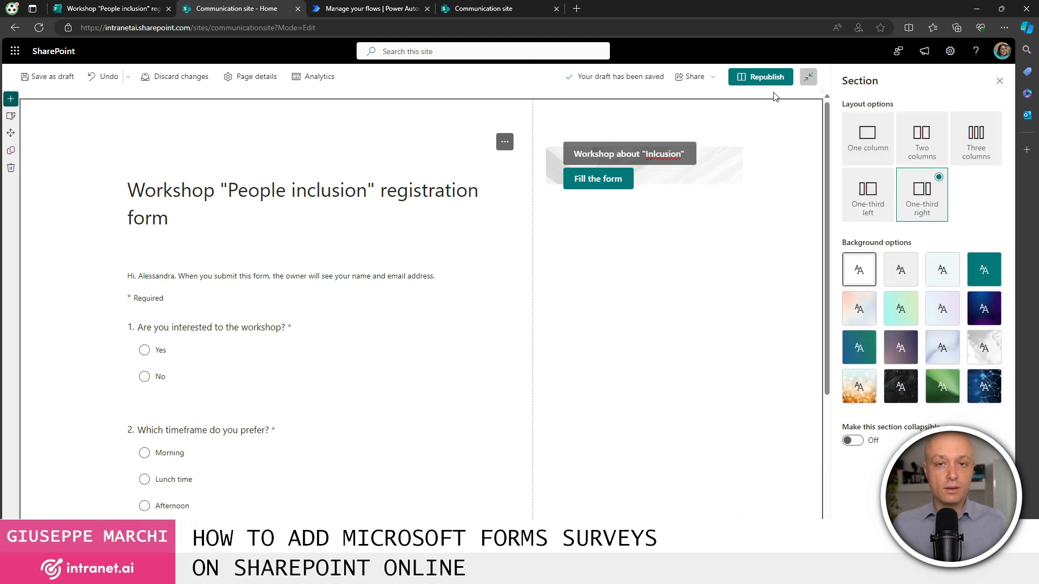
pyautogui.click(763, 77)
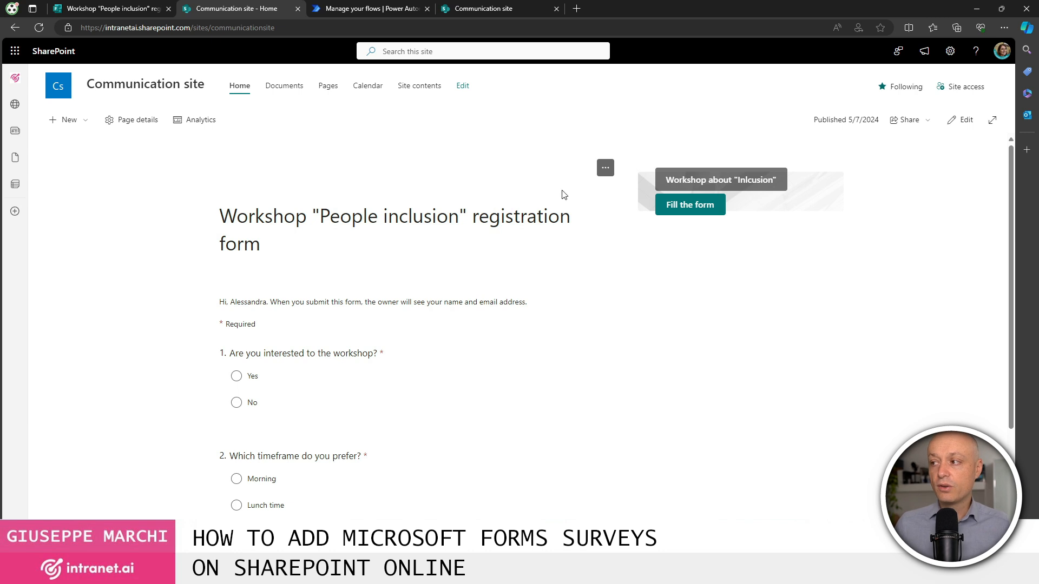
# Change the Microsoft Forms web part to show form results, with a web address for the response summary, and republish the page.
pyautogui.click(961, 120)
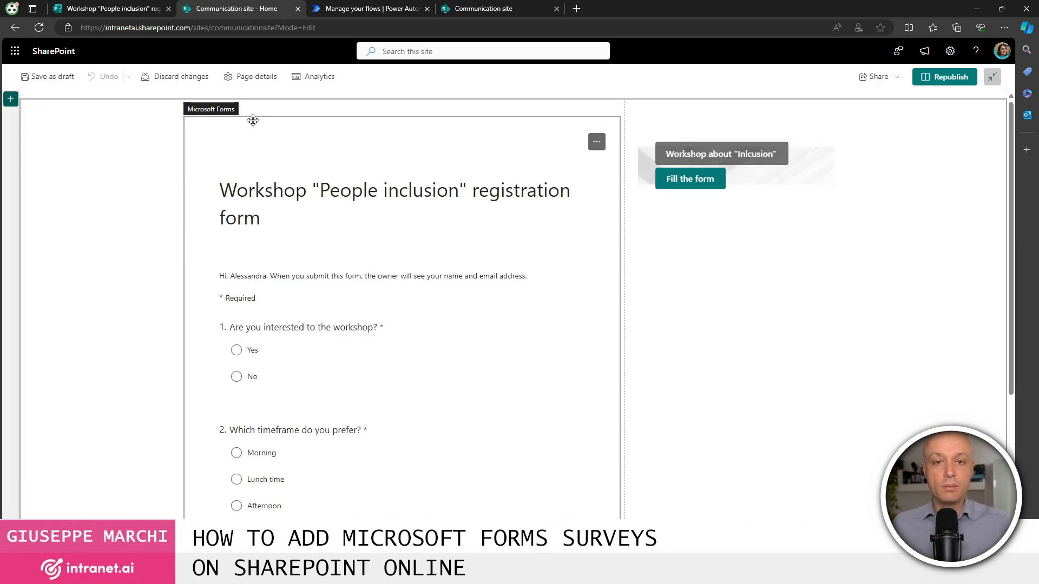
pyautogui.click(213, 101)
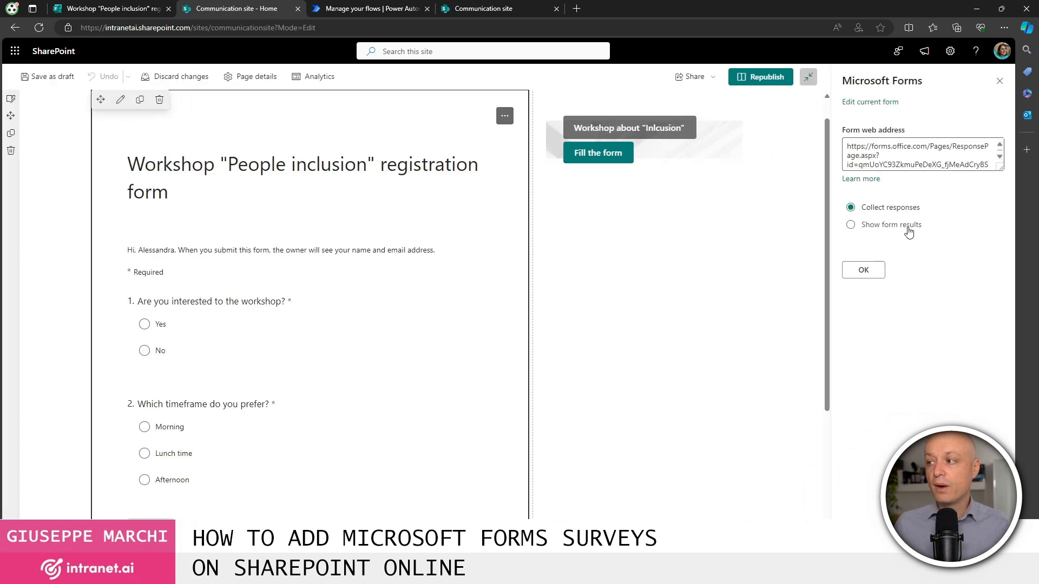
pyautogui.click(909, 232)
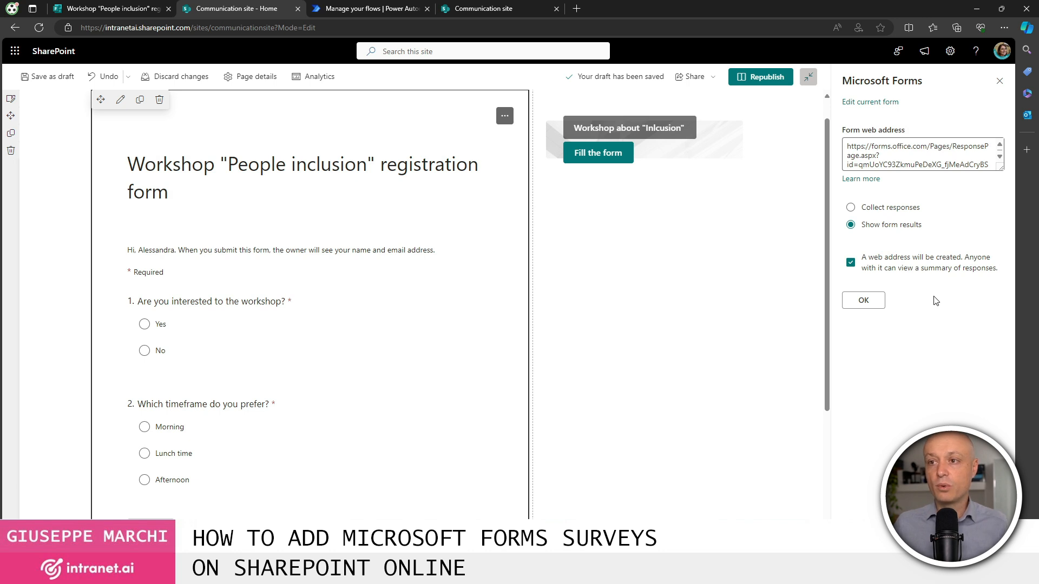
pyautogui.click(864, 302)
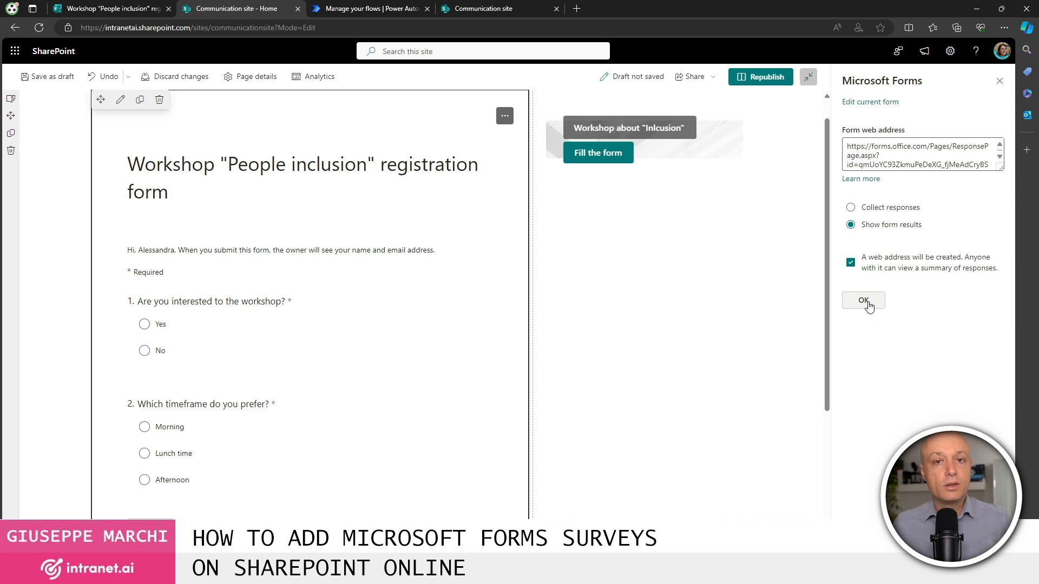
pyautogui.click(765, 79)
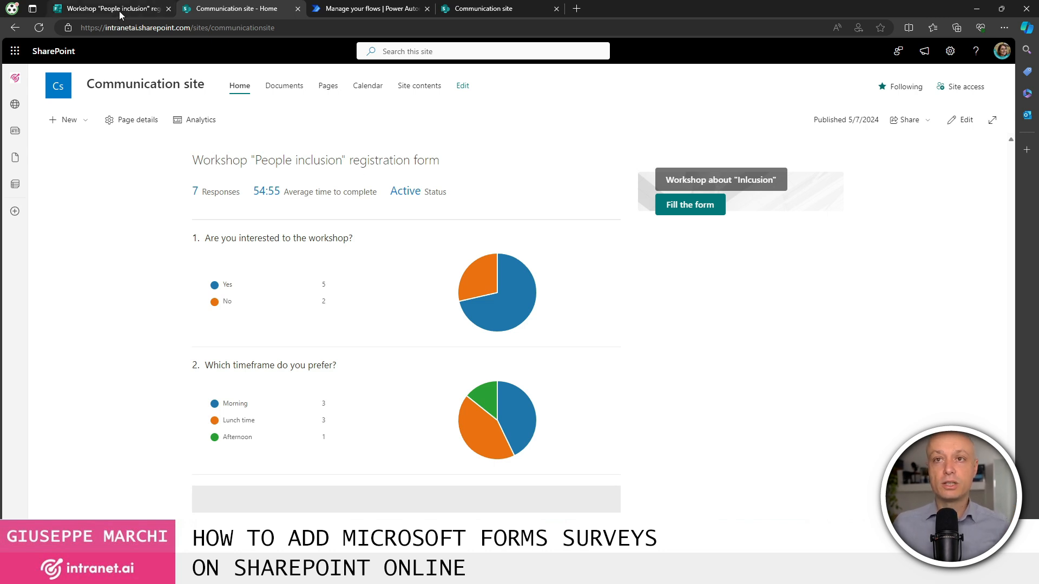
# Copy the workshop form's response link from Microsoft Forms again and open it in a new browser tab.
pyautogui.click(139, 16)
pyautogui.click(706, 201)
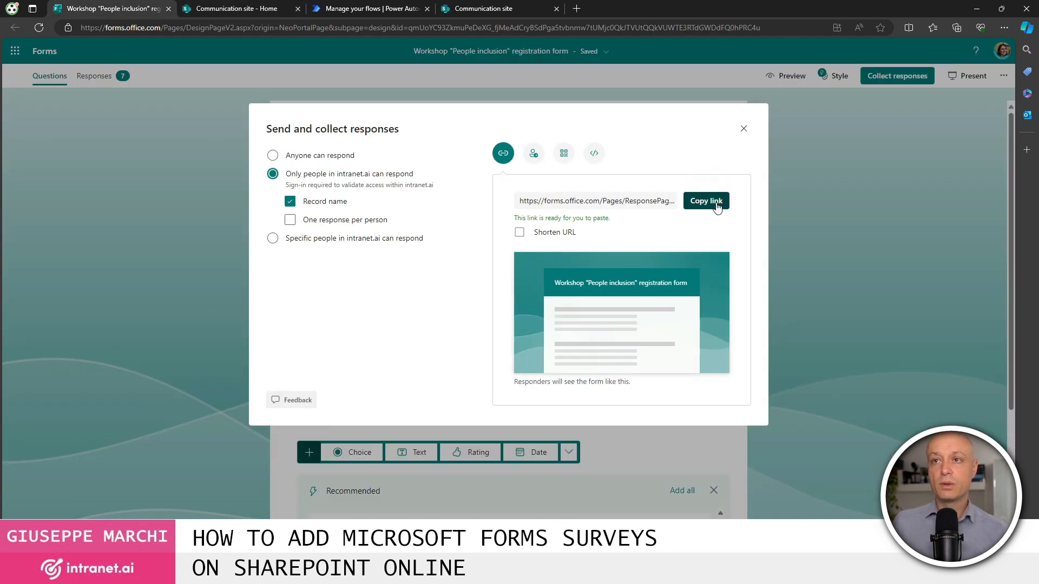
pyautogui.click(578, 11)
pyautogui.hotkey('ctrl', 'v')
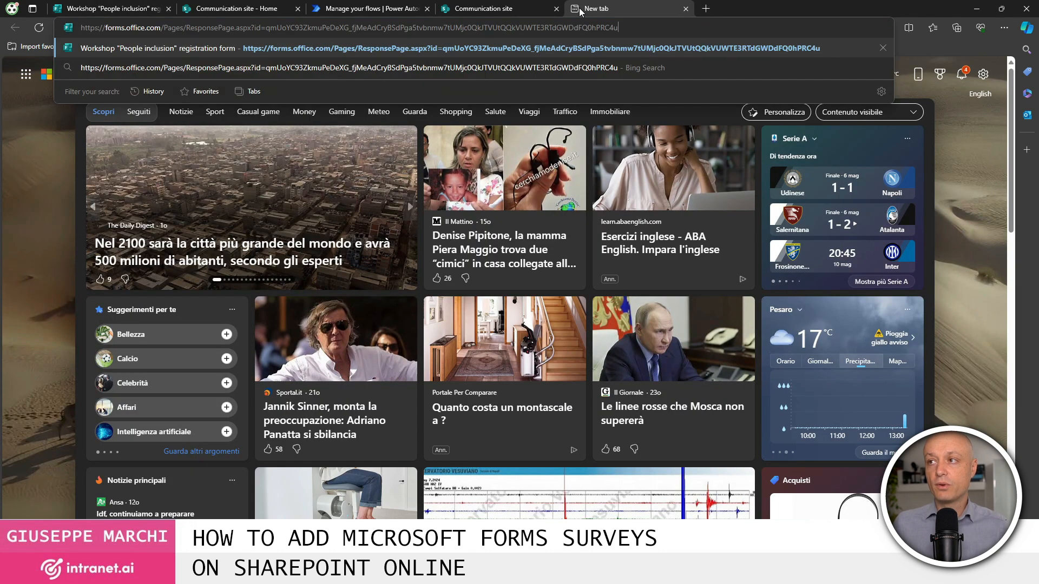
pyautogui.press('Return')
# Submit a response on the standalone form page, answering Yes to workshop interest and Lunch time as the preferred timeframe.
pyautogui.click(323, 263)
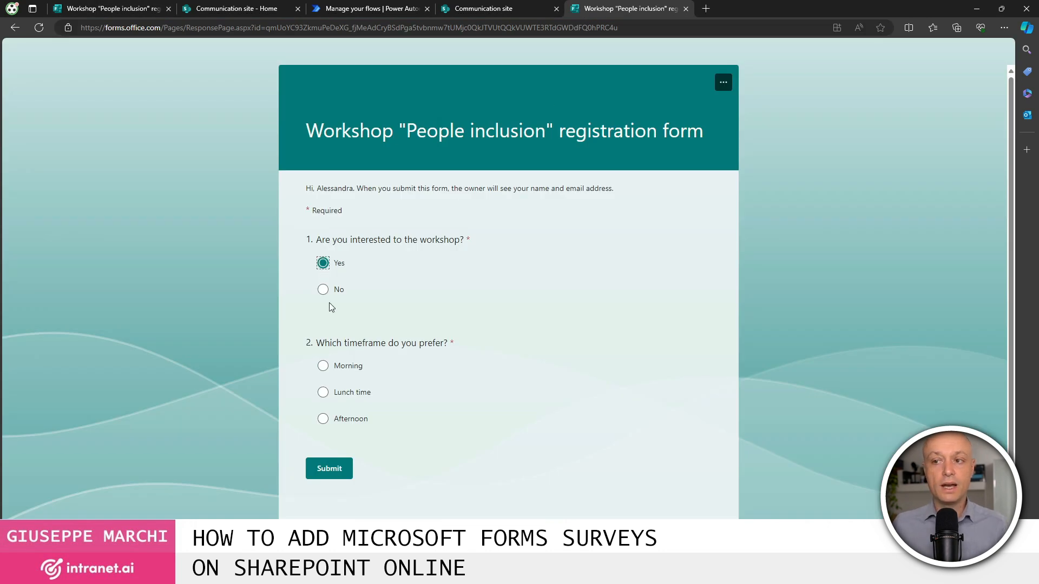
pyautogui.click(323, 368)
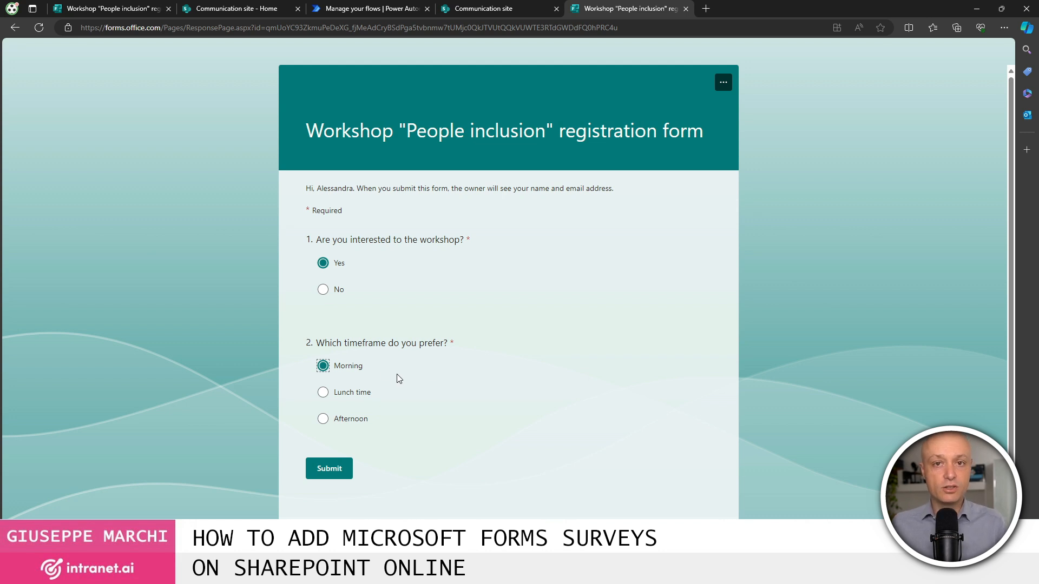
pyautogui.click(351, 393)
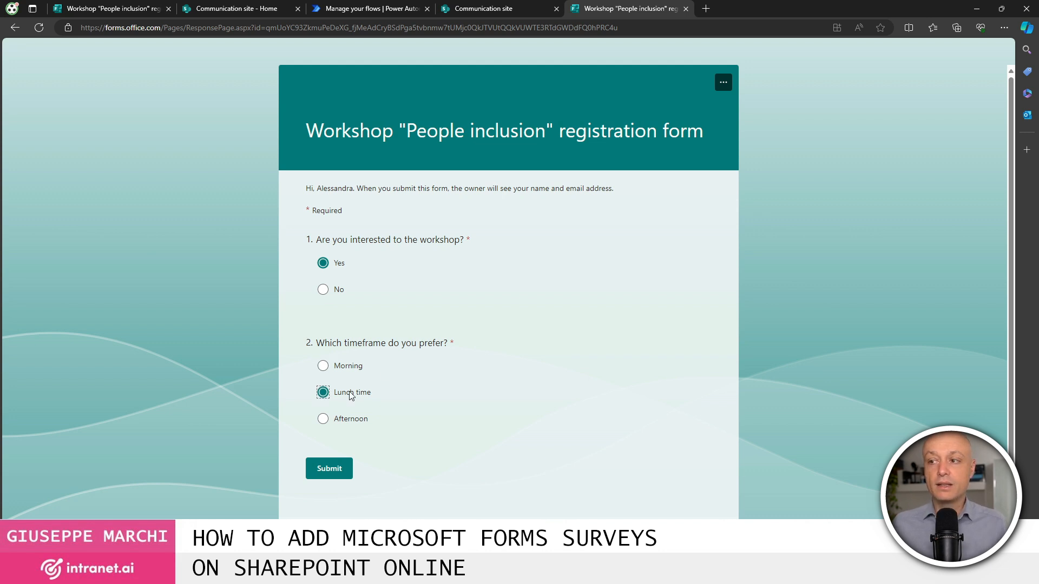
pyautogui.click(341, 472)
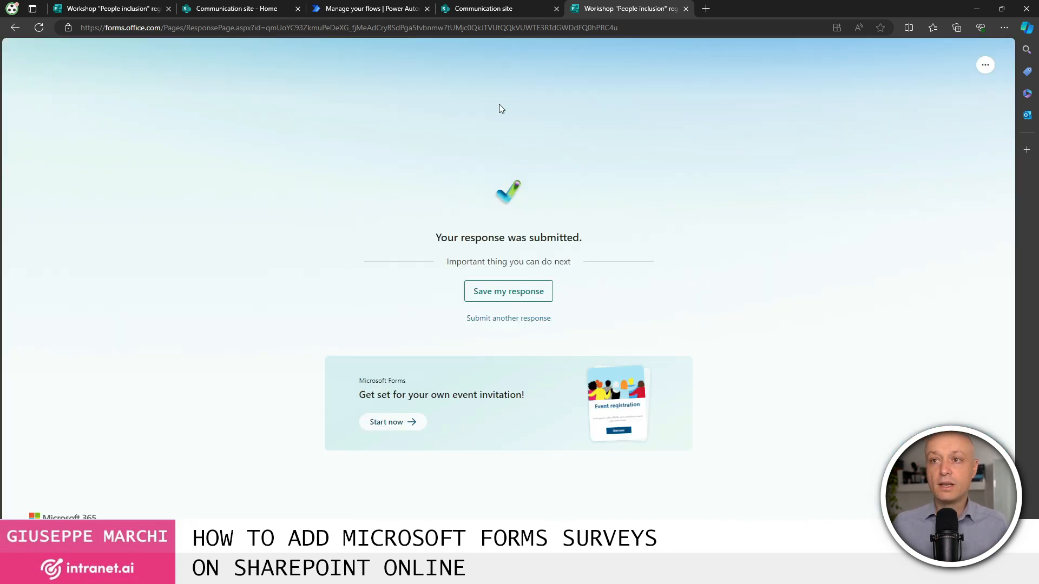
# Switch to the Workshop registration list in SharePoint and reload it to check for the submitted form responses.
pyautogui.click(486, 9)
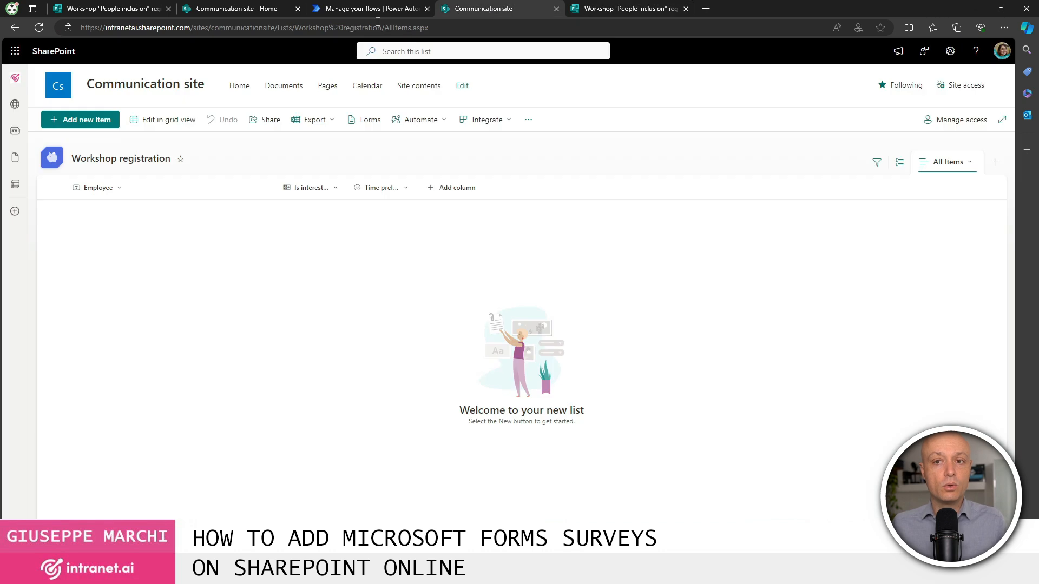
pyautogui.click(35, 29)
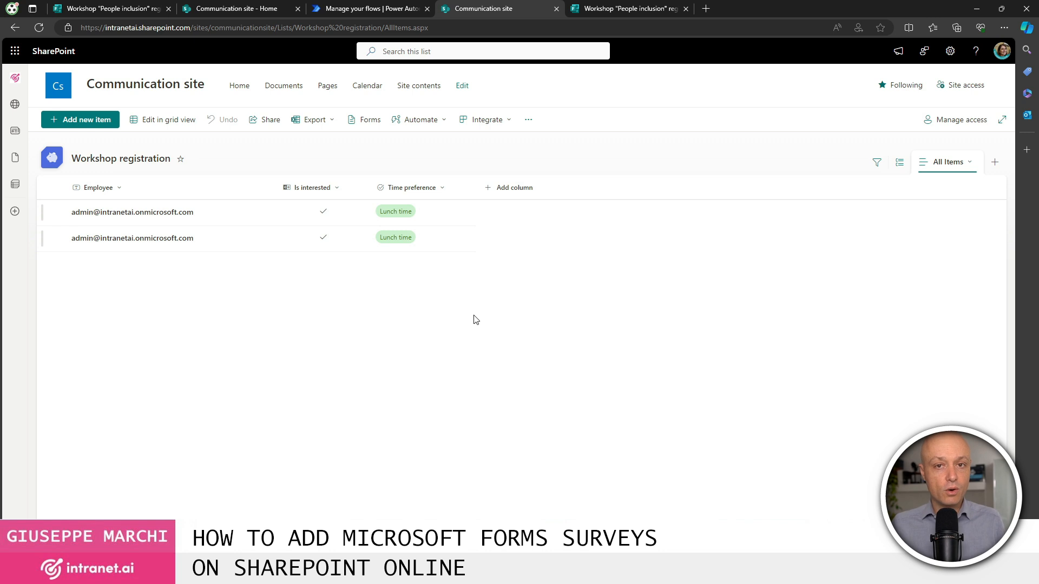
# Open the Sample forms to sharepoint integration flow in Power Automate's designer, examine its Create item parameters, and return to the Workshop registration list.
pyautogui.click(380, 12)
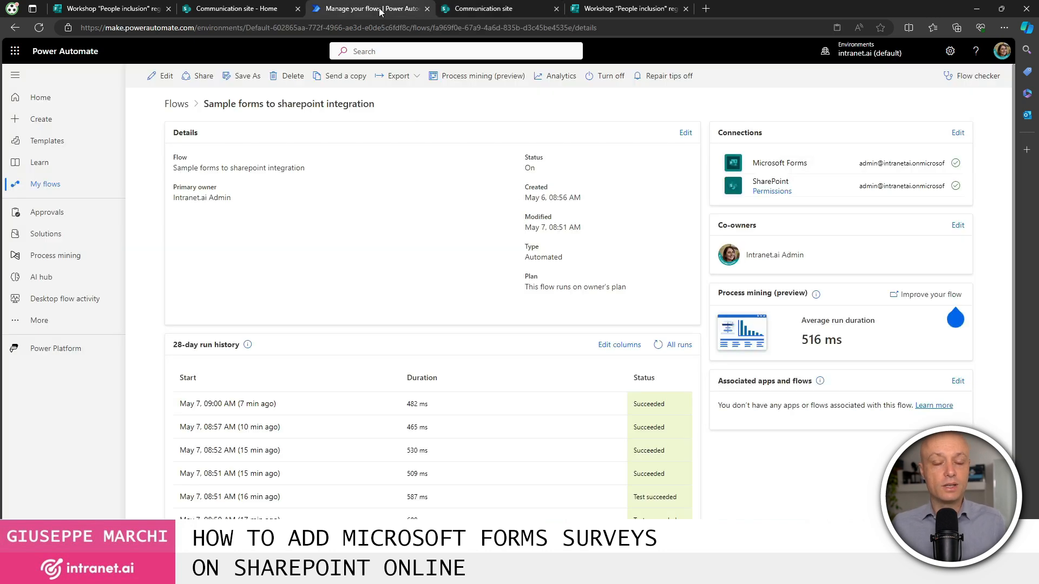
pyautogui.click(158, 76)
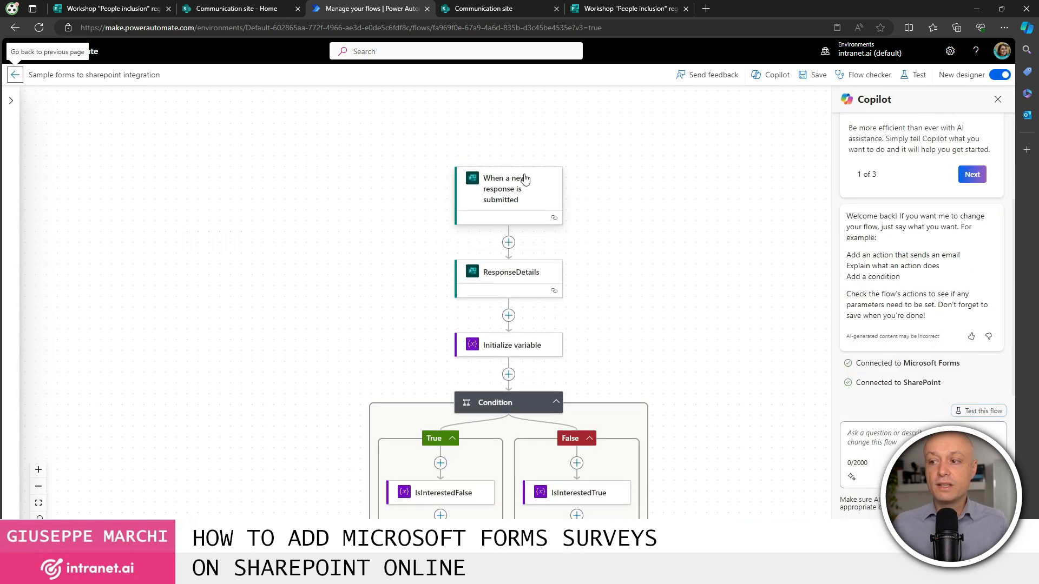
pyautogui.scroll(-1, 631, 245)
pyautogui.scroll(-3, 631, 244)
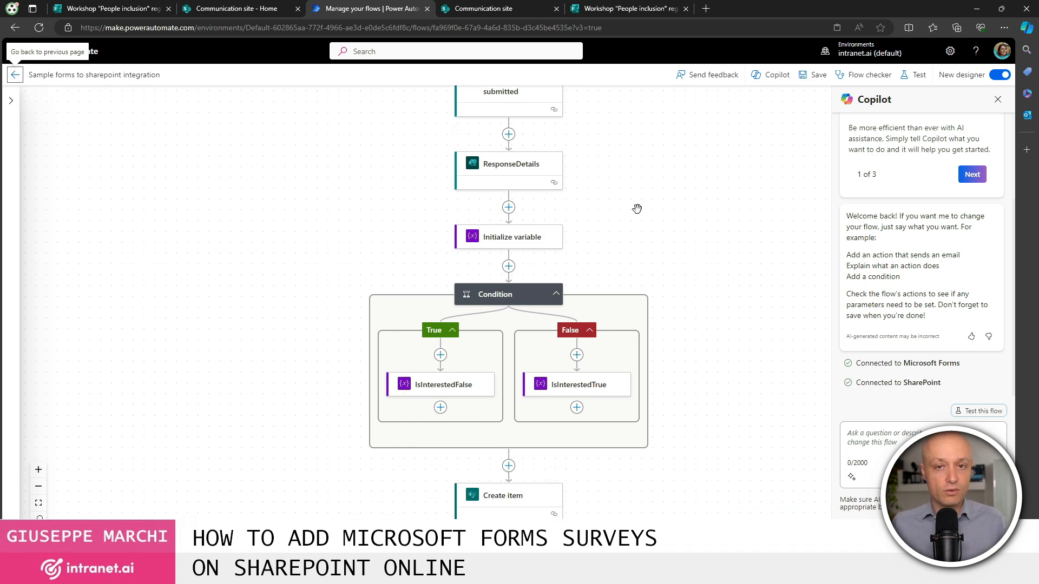
pyautogui.scroll(-3, 623, 206)
pyautogui.click(507, 422)
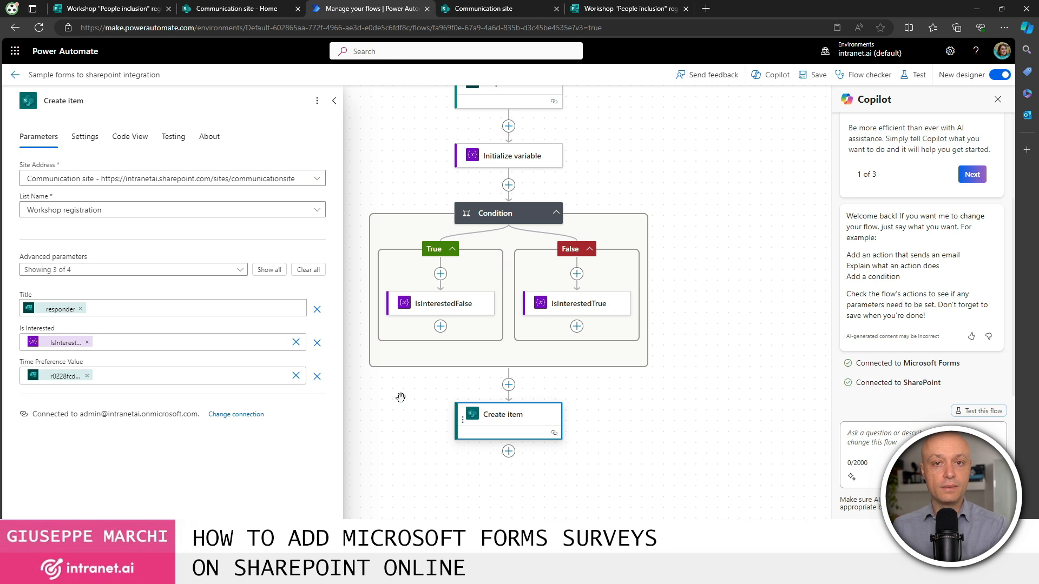
pyautogui.click(509, 11)
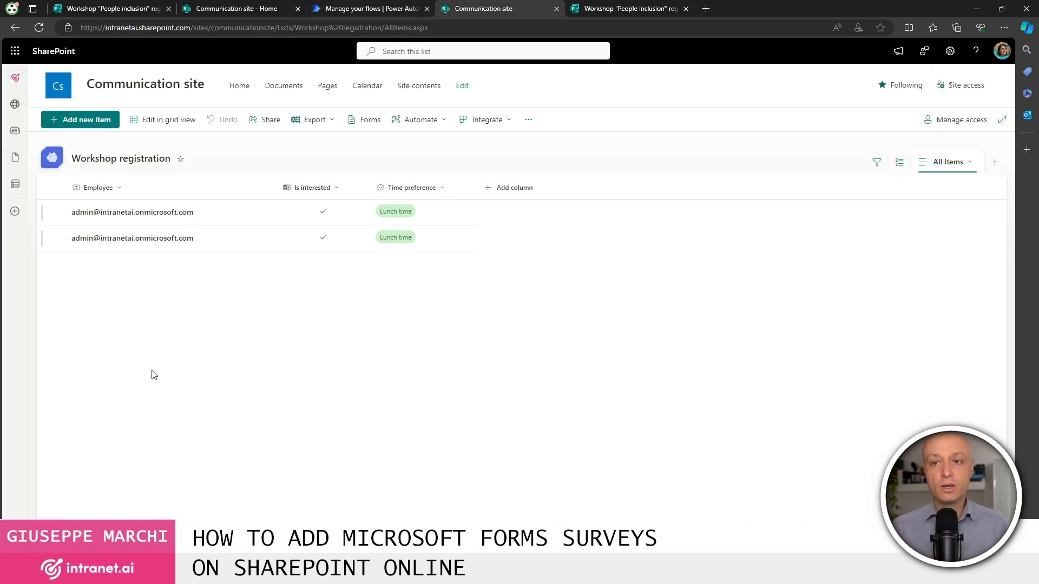